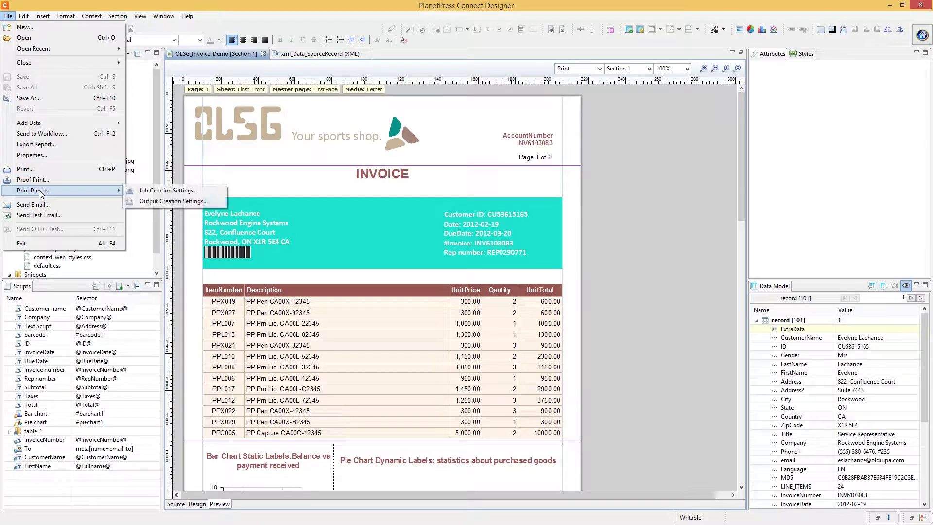
Step: Start a new job creation preset configuration with grouping, meta data, record filtering and sorting, and overridden finishing options enabled
left_click(161, 193)
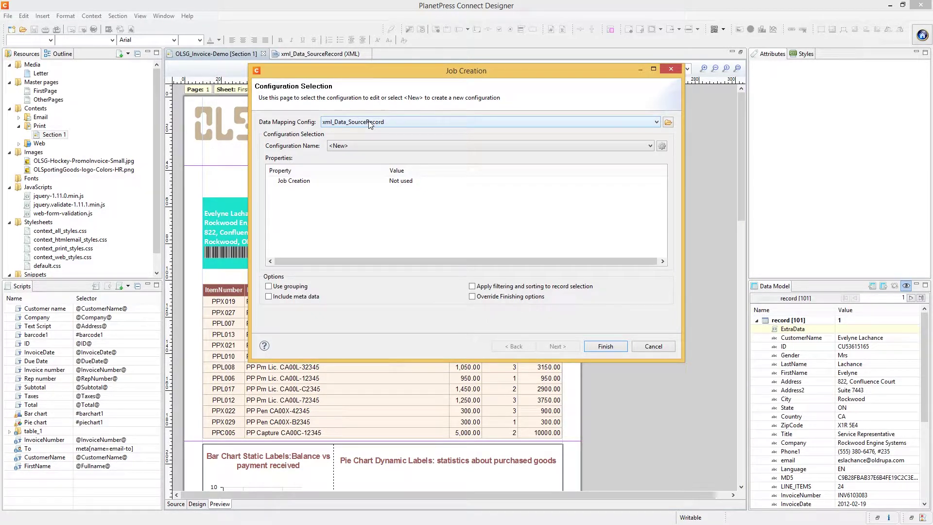
left_click(360, 146)
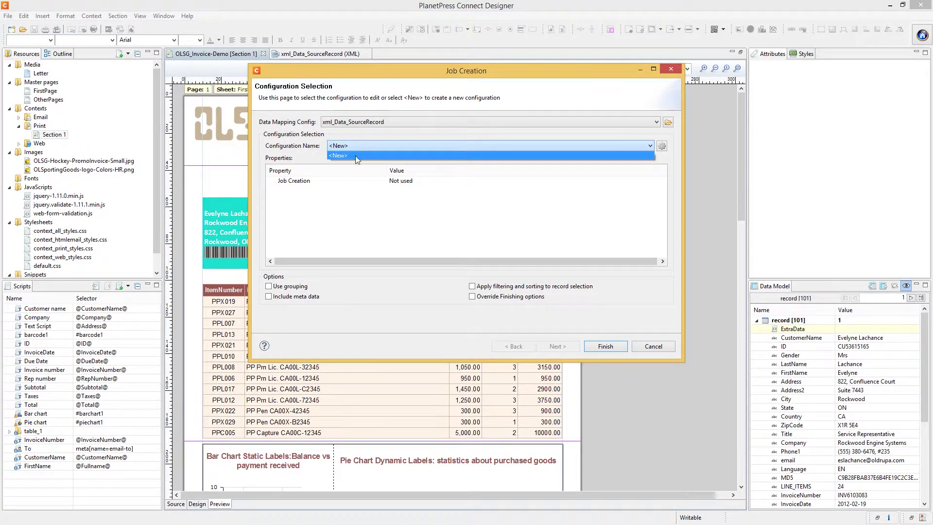
left_click(356, 156)
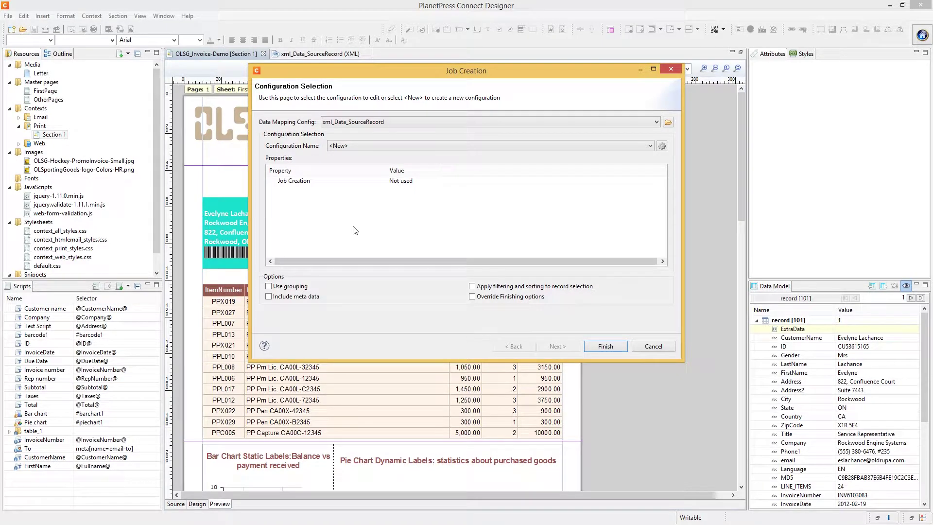
left_click(287, 289)
left_click(290, 297)
left_click(530, 298)
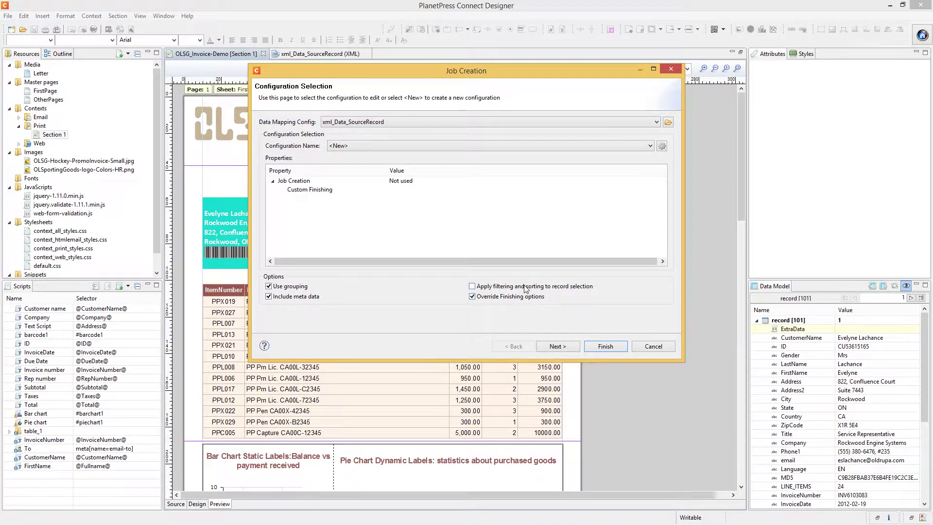
left_click(525, 288)
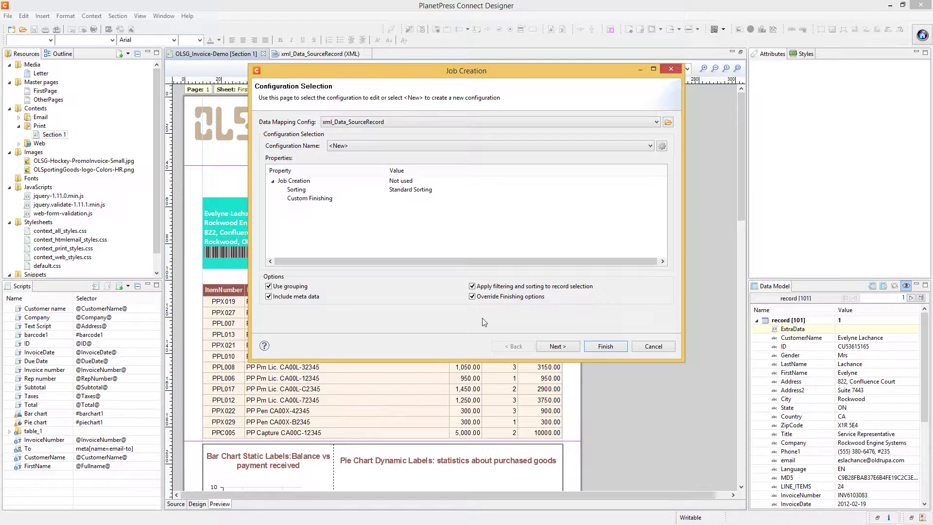
Step: Review the finishing options for Section 1 and the document, including the available binding styles
left_click(559, 346)
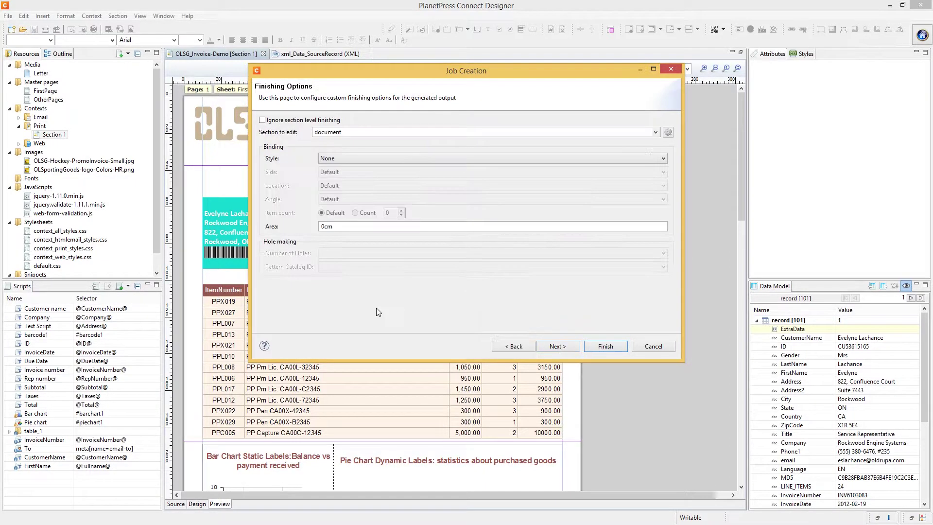
left_click(350, 132)
left_click(350, 131)
left_click(340, 151)
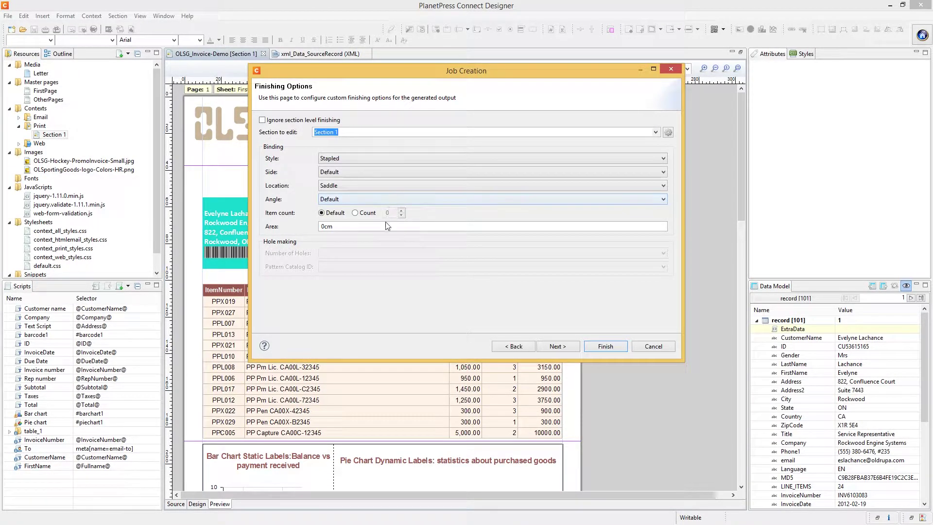
left_click(352, 156)
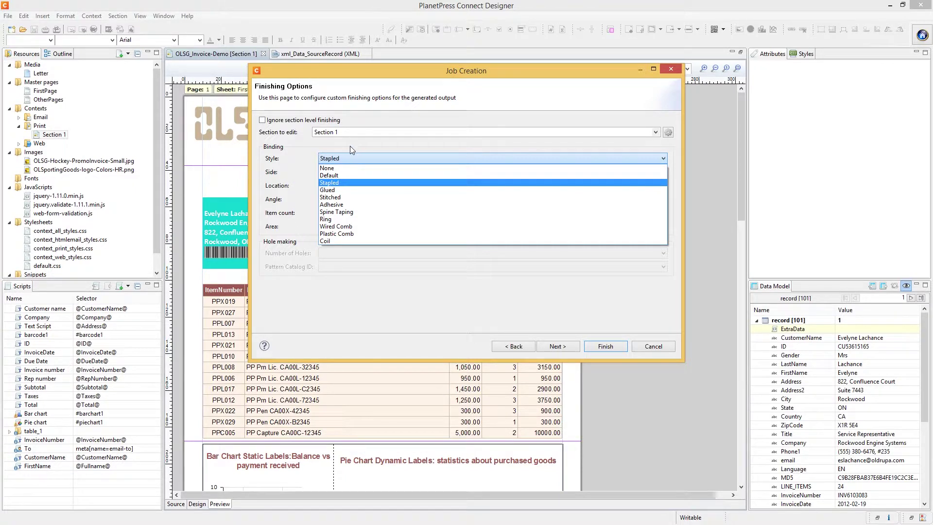
left_click(351, 145)
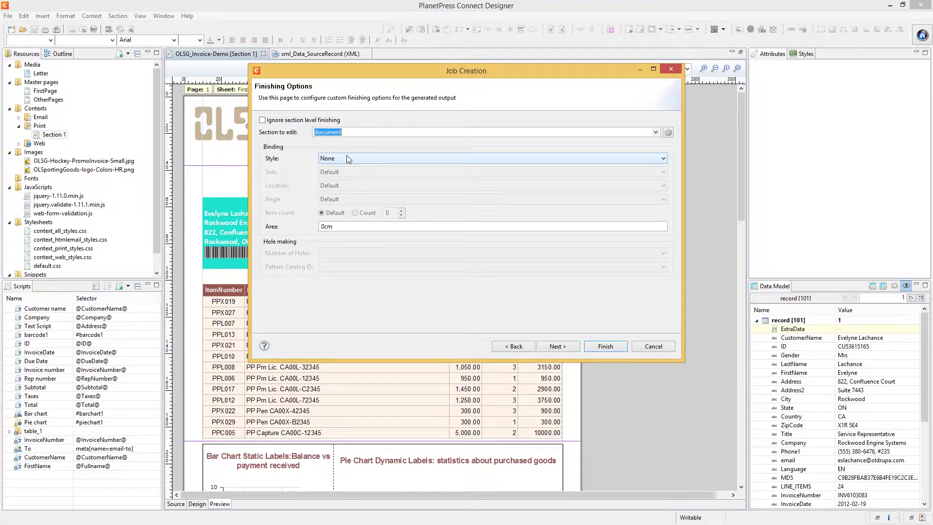
left_click(347, 158)
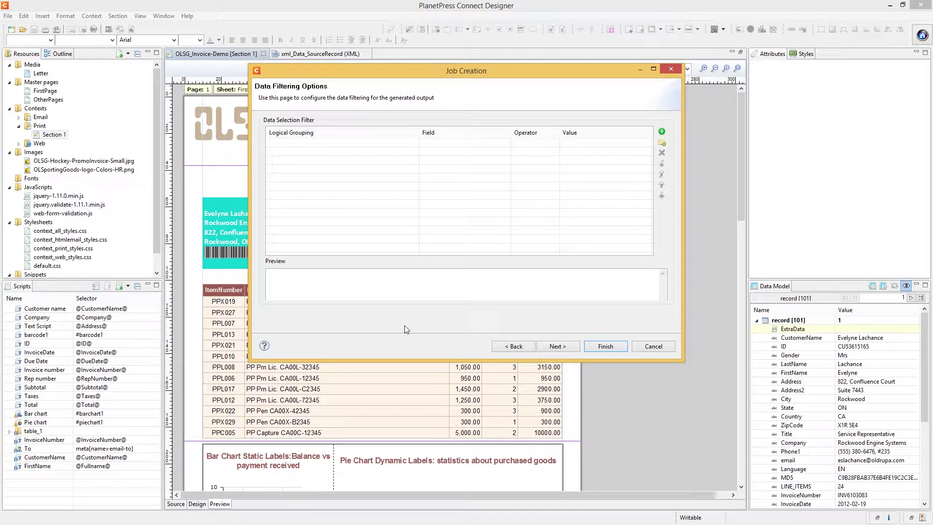
Step: Add a field rule to the data selection filter that keeps records whose Country equals CA
left_click(662, 132)
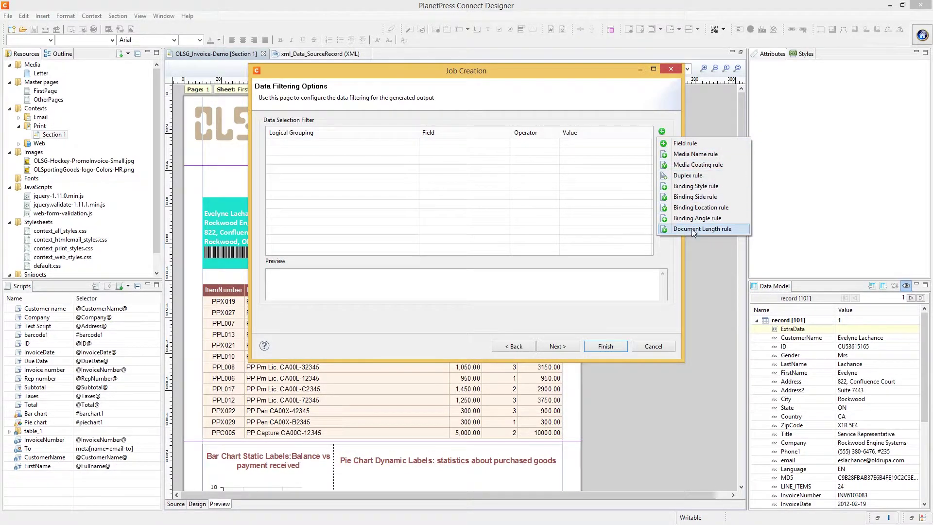
left_click(685, 144)
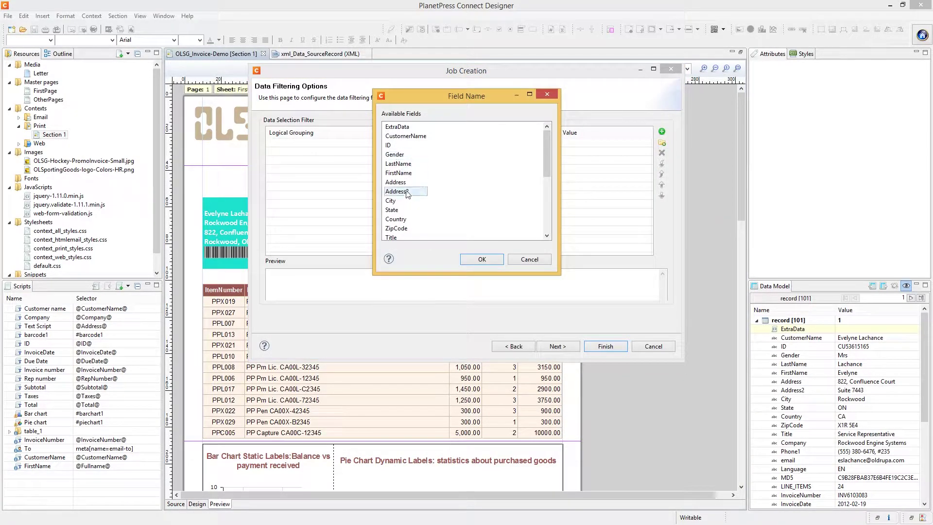
left_click(399, 221)
left_click(481, 259)
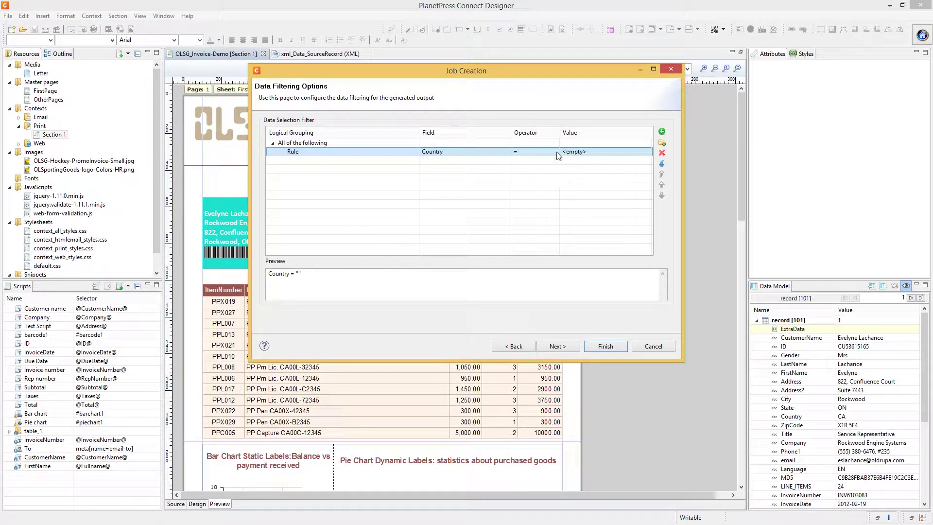
left_click(631, 153)
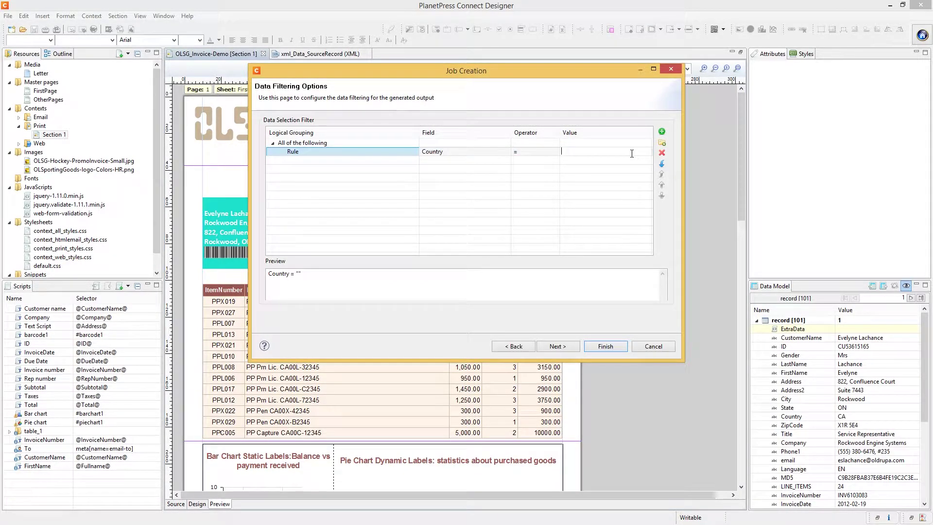
type("CA")
key("Return")
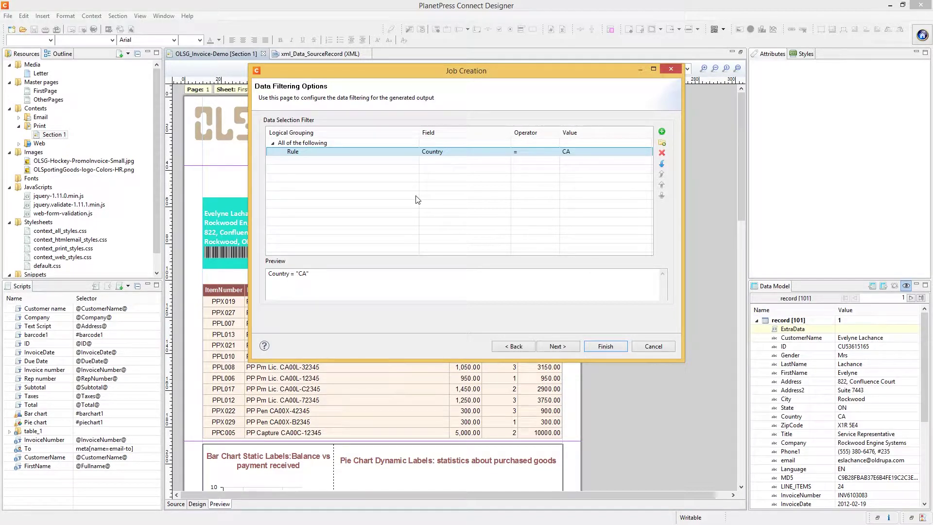
Step: Add State as a sort field in the standard sorting options
left_click(558, 347)
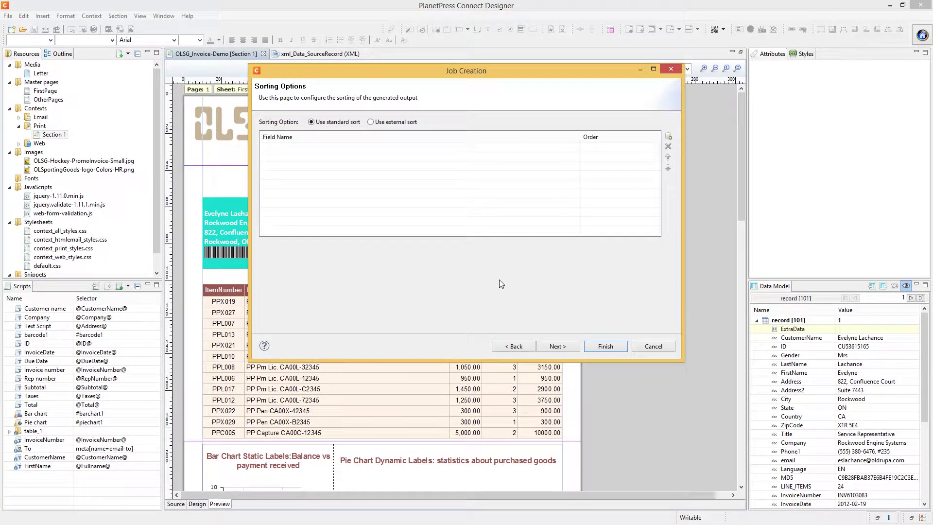
left_click(669, 136)
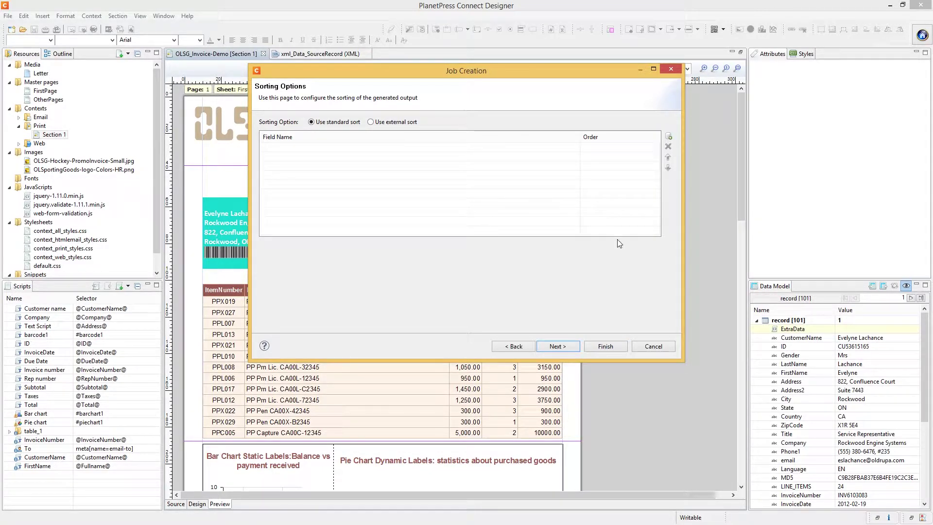
left_click(669, 136)
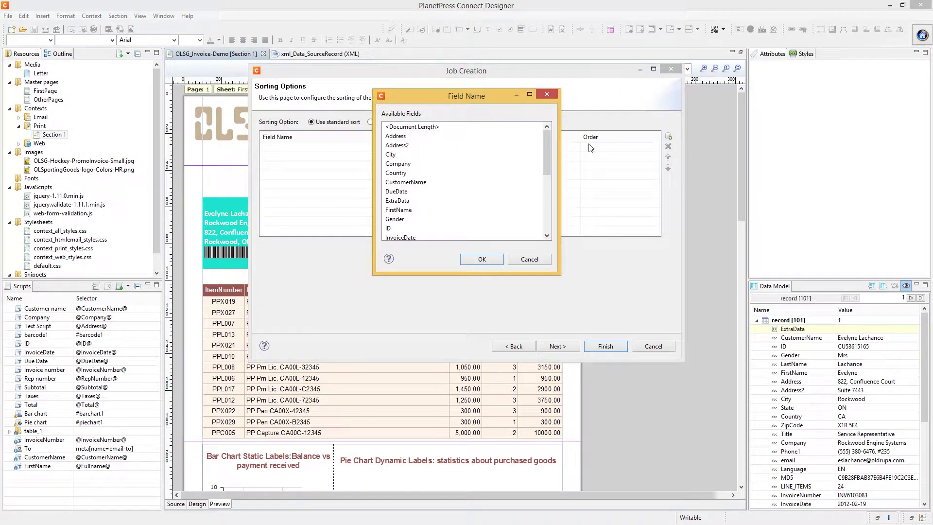
scroll(549, 144, "down", 1)
left_click_drag(549, 143, 546, 191)
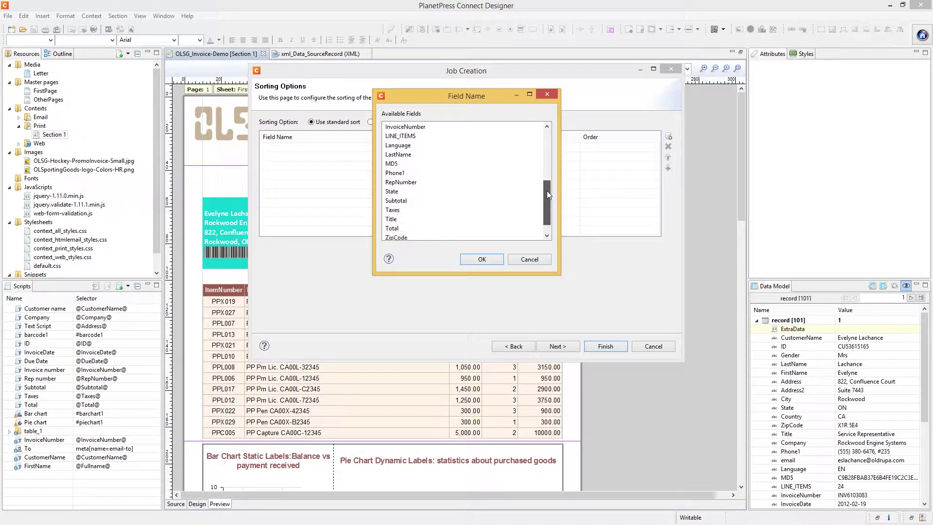
left_click(481, 259)
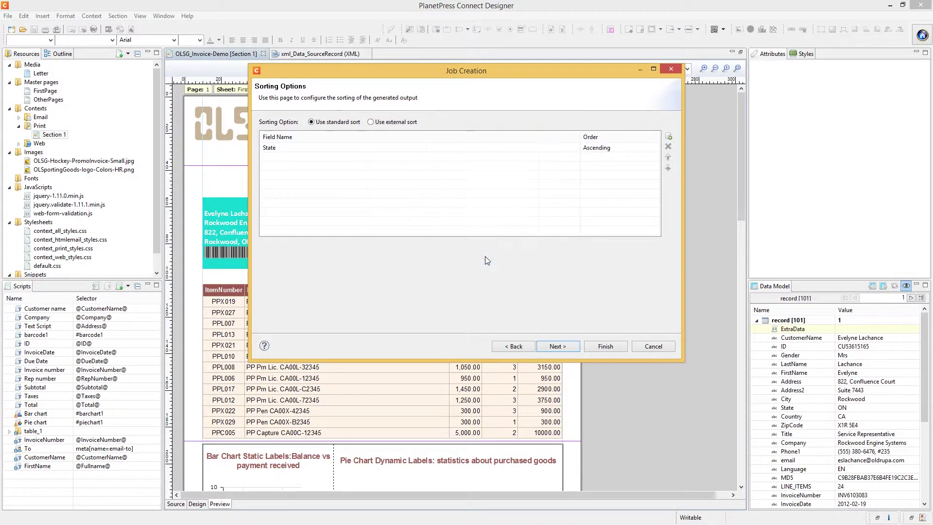
Step: Try descending order for the State field and the external sort option, returning to a standard ascending sort
left_click(611, 148)
left_click(611, 148)
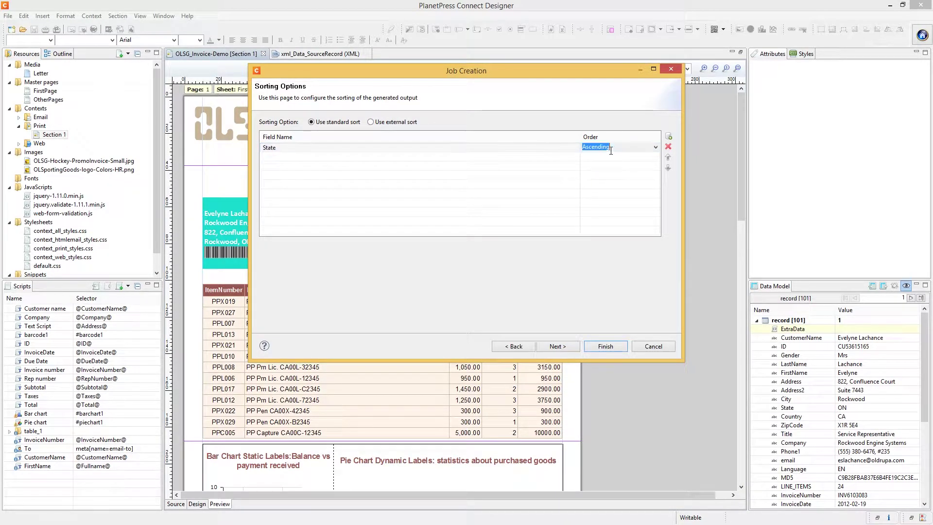
left_click(638, 148)
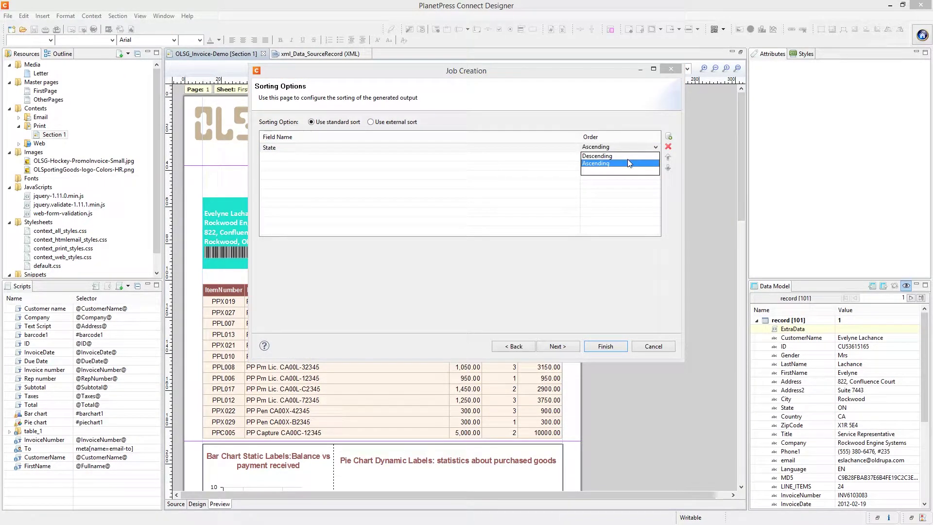
left_click(614, 156)
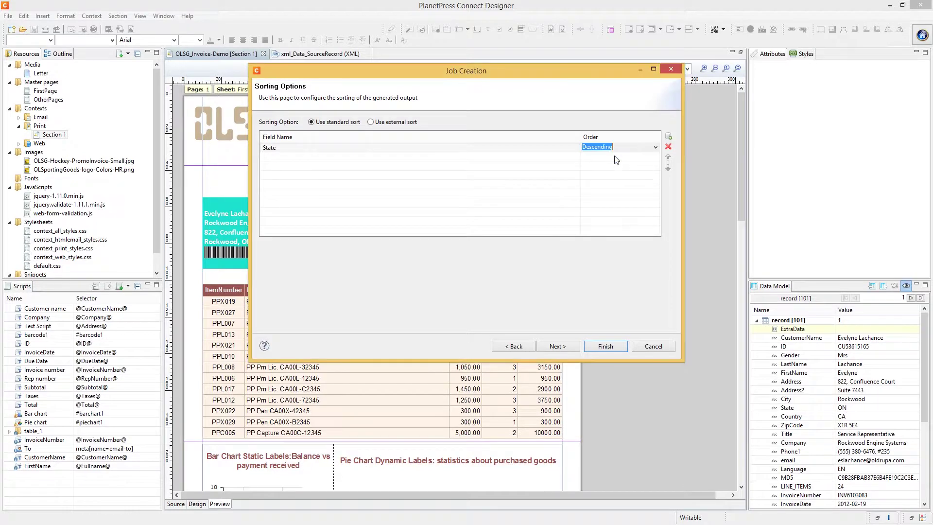
left_click(395, 146)
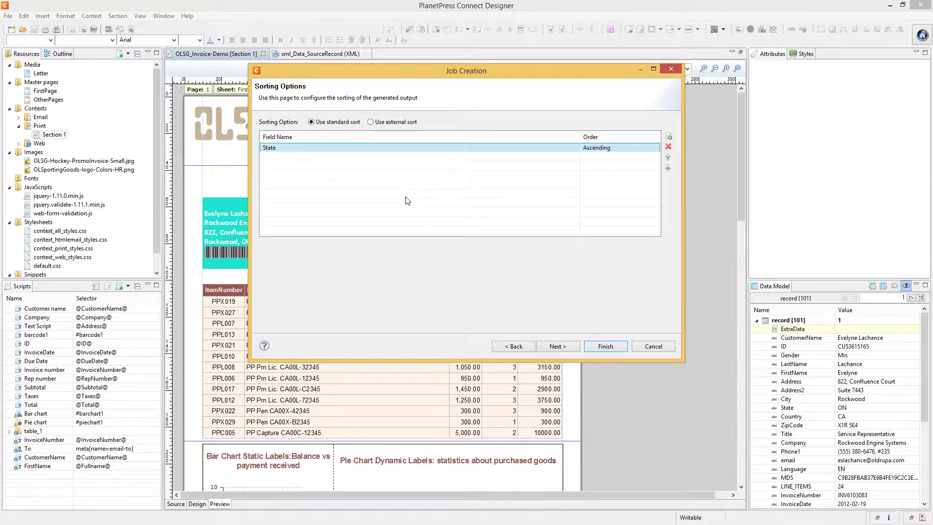
left_click(393, 122)
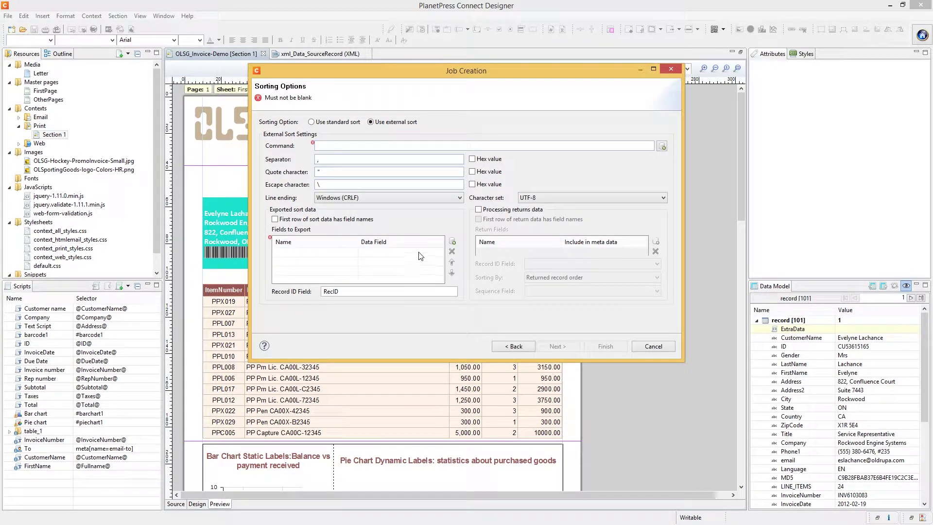
left_click(341, 122)
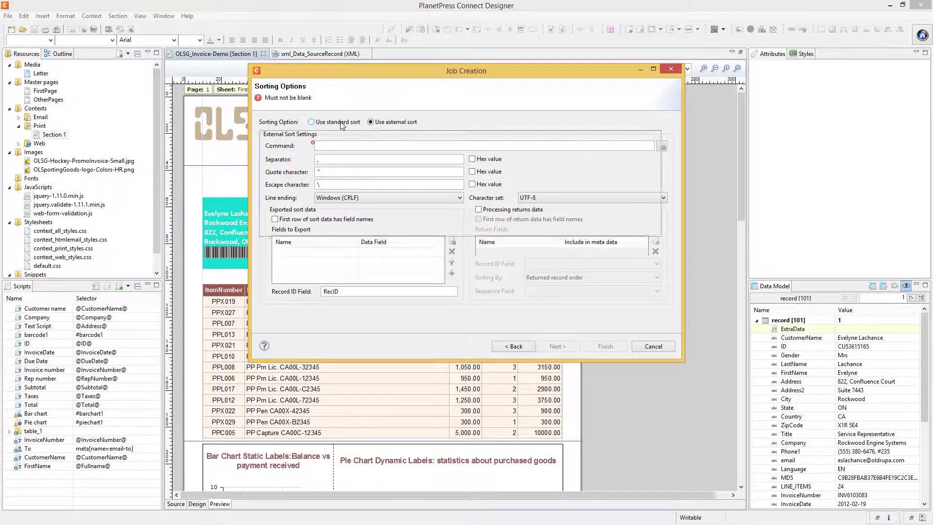
Step: Add ID as a document set grouping field in the grouping options
key("Return")
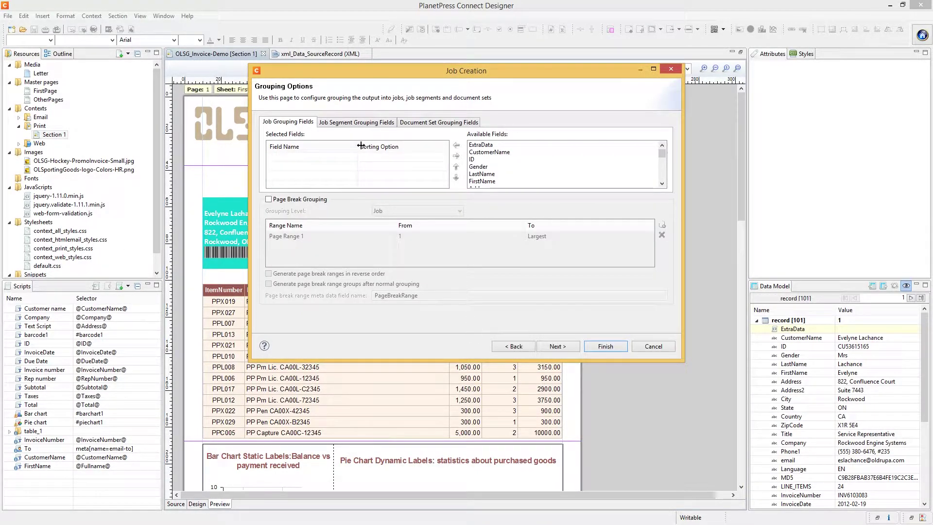
left_click(415, 123)
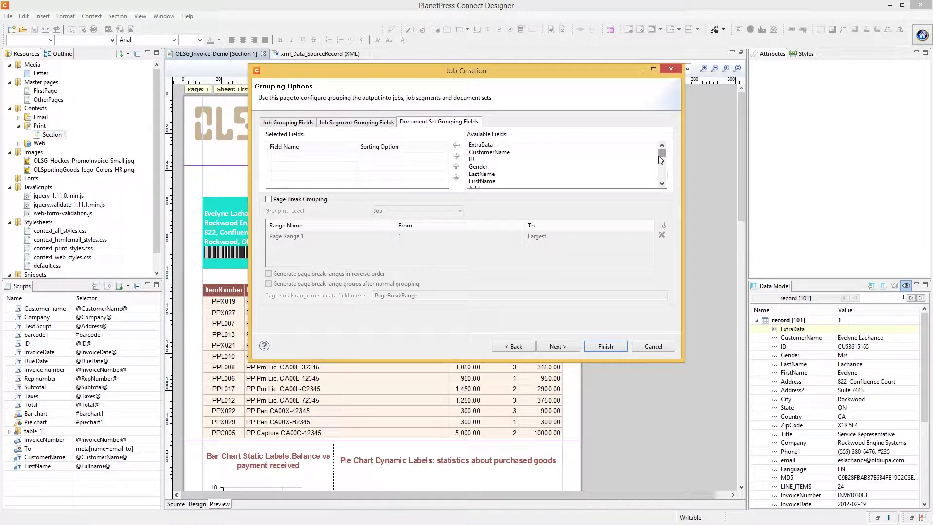
left_click(475, 160)
left_click(457, 146)
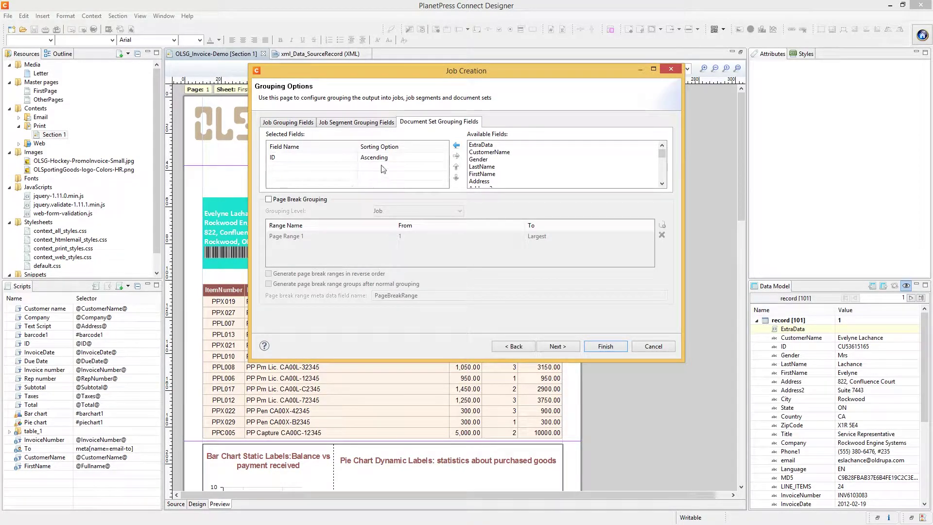
Step: Enable page break grouping, add a second page range and set the first range to end at page 5
left_click(298, 204)
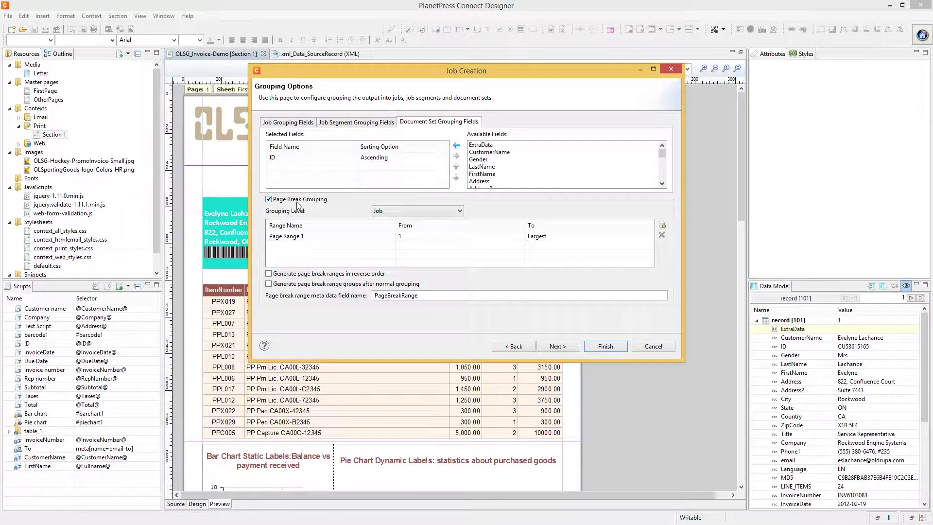
left_click(544, 238)
left_click(663, 225)
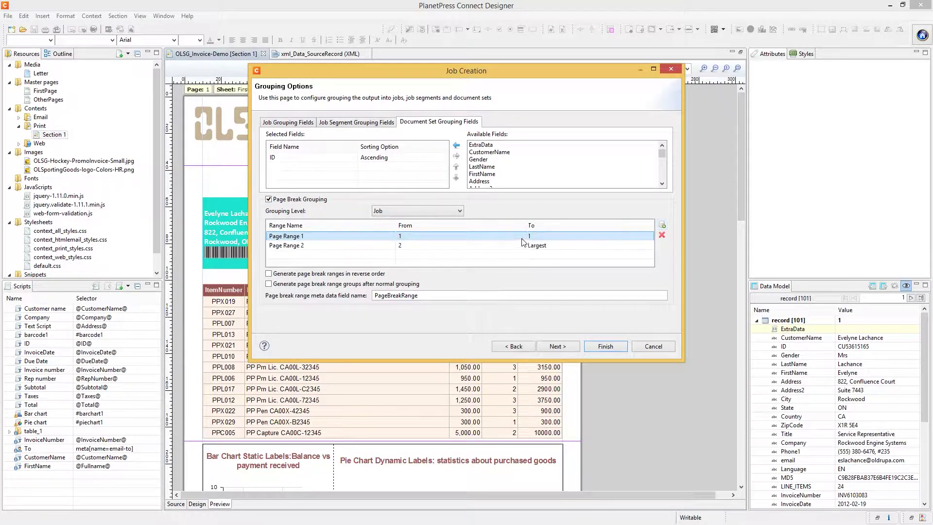
left_click(539, 237)
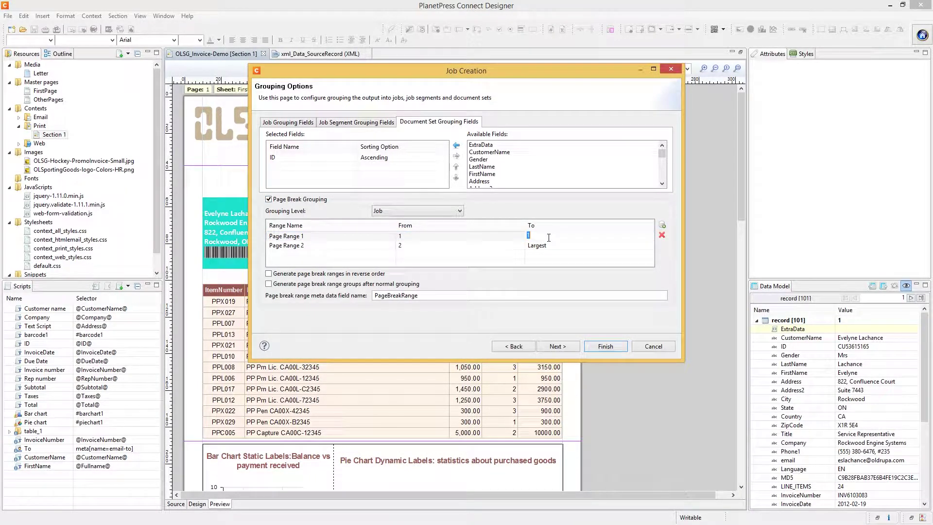
type("5")
left_click(478, 260)
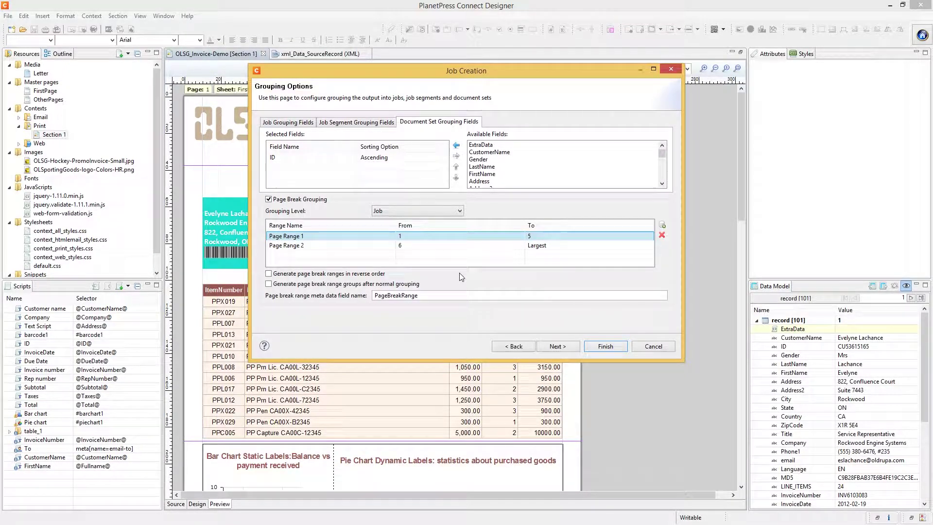
Step: Add a document-level meta data tag sourced from the CustomerName field in the meta data options
left_click(560, 346)
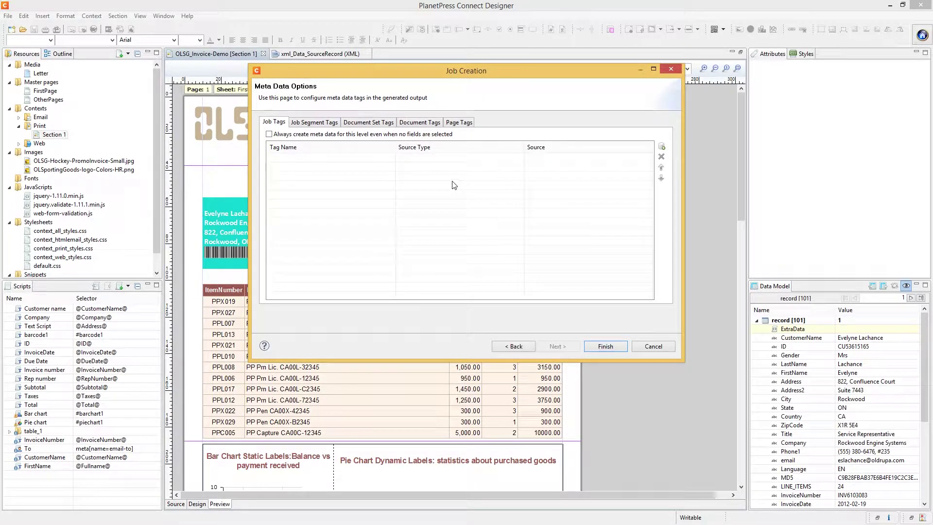
left_click(425, 125)
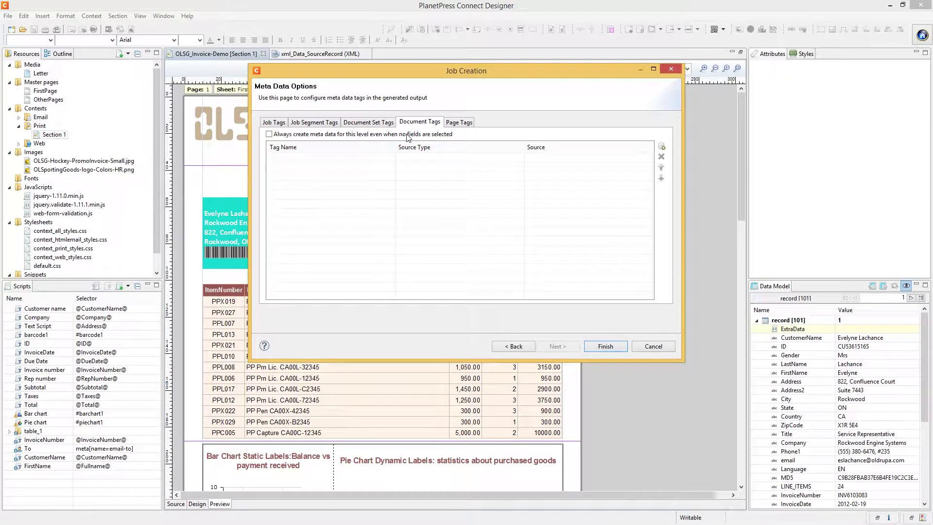
left_click(661, 146)
left_click(678, 155)
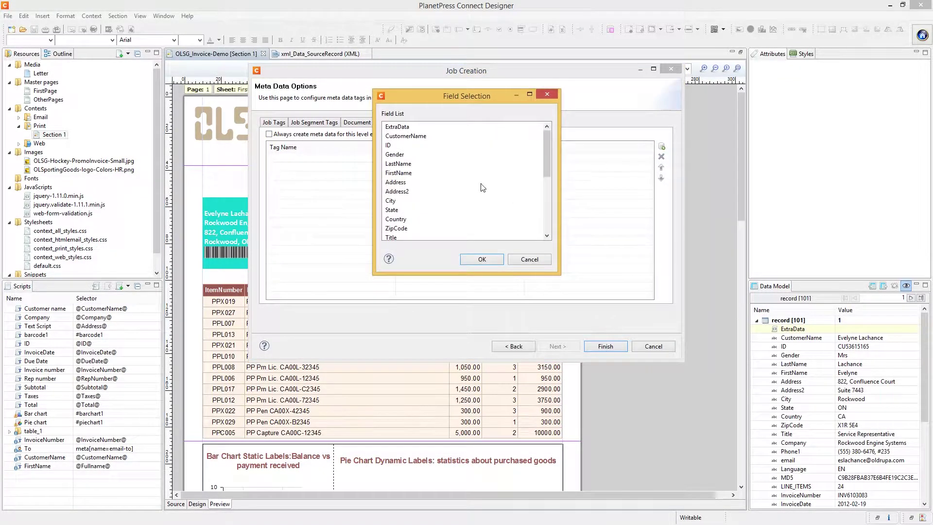
left_click(406, 135)
left_click(467, 259)
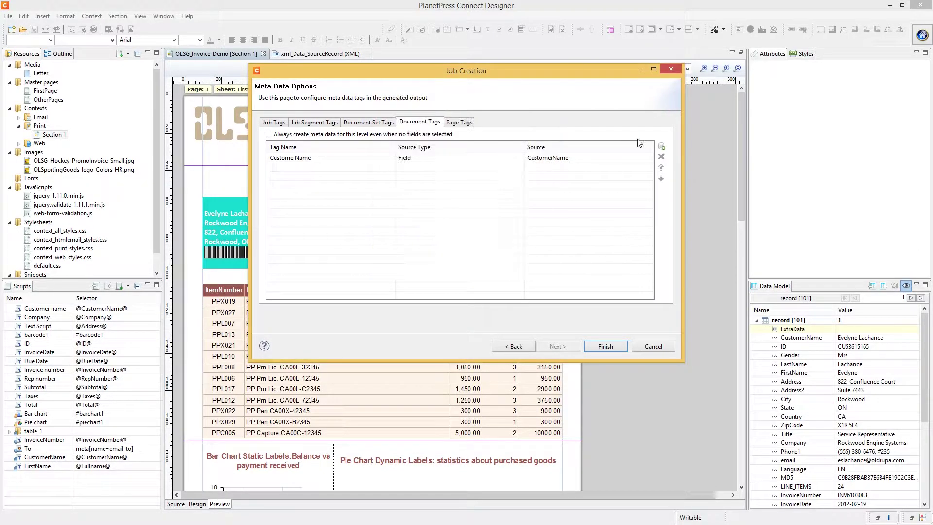
Step: Add a second document-level meta data tag sourced from the ID field
left_click(662, 146)
left_click(727, 157)
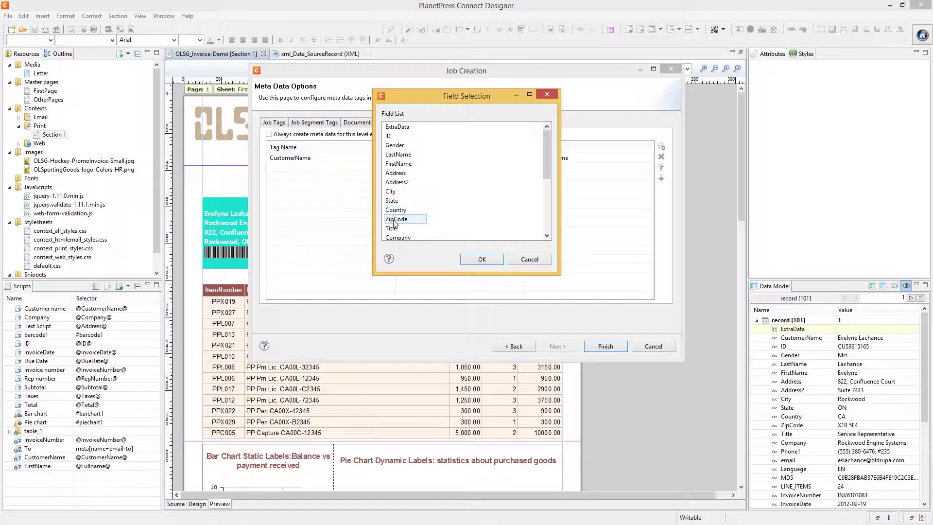
left_click(396, 136)
left_click(482, 260)
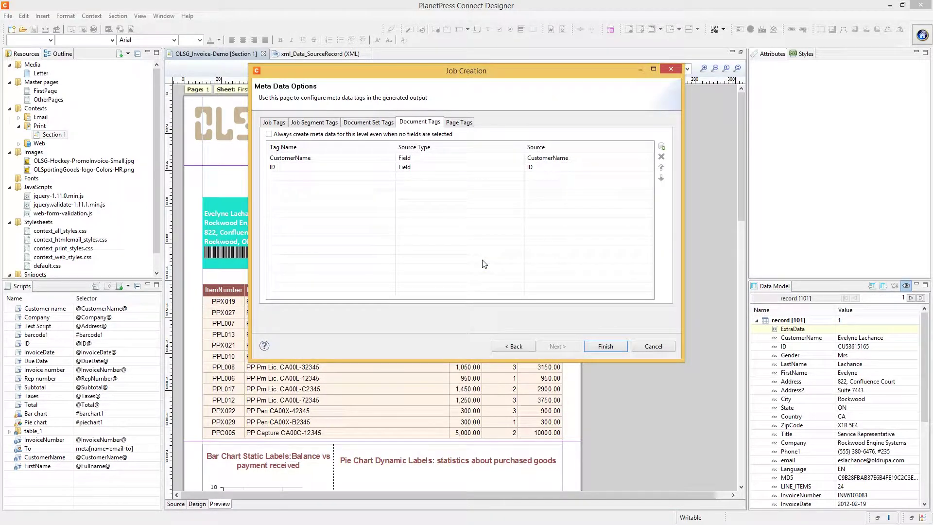
Step: Finish the job creation preset and save it under the name demo
left_click(605, 346)
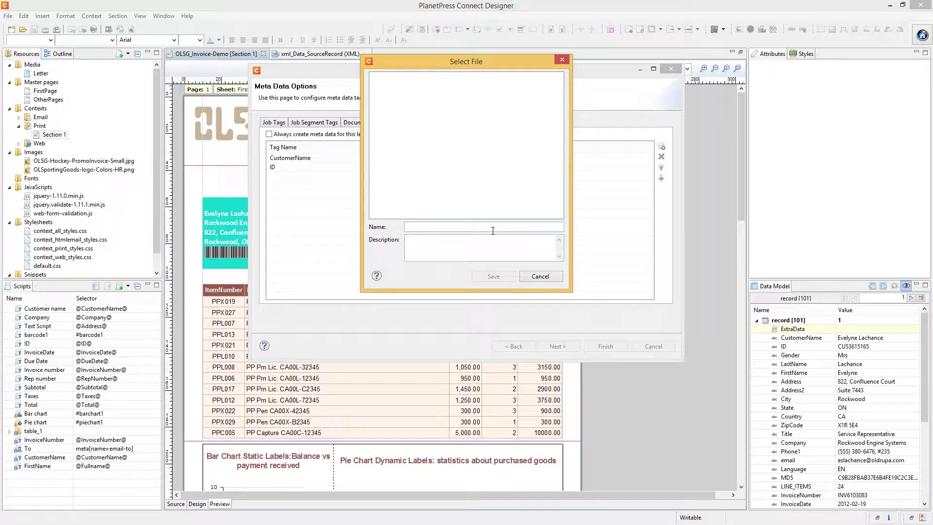
type("demo")
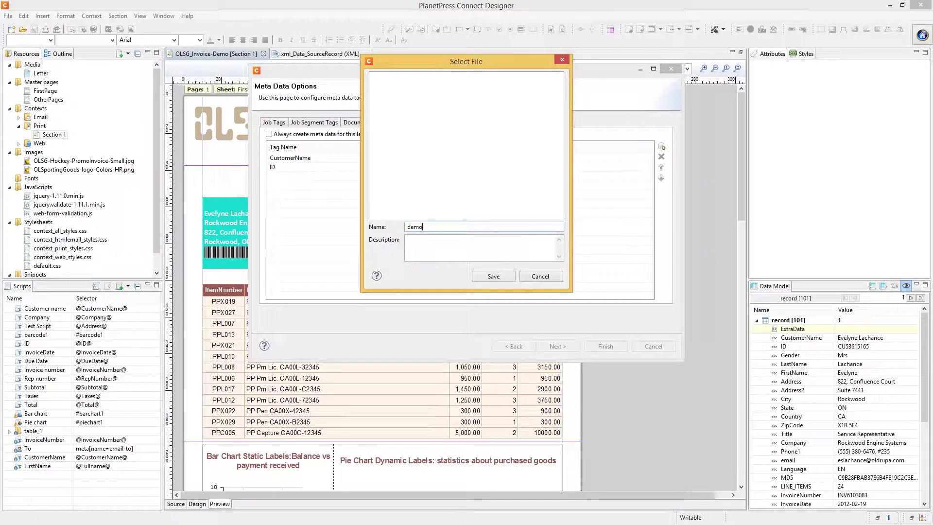
left_click(483, 276)
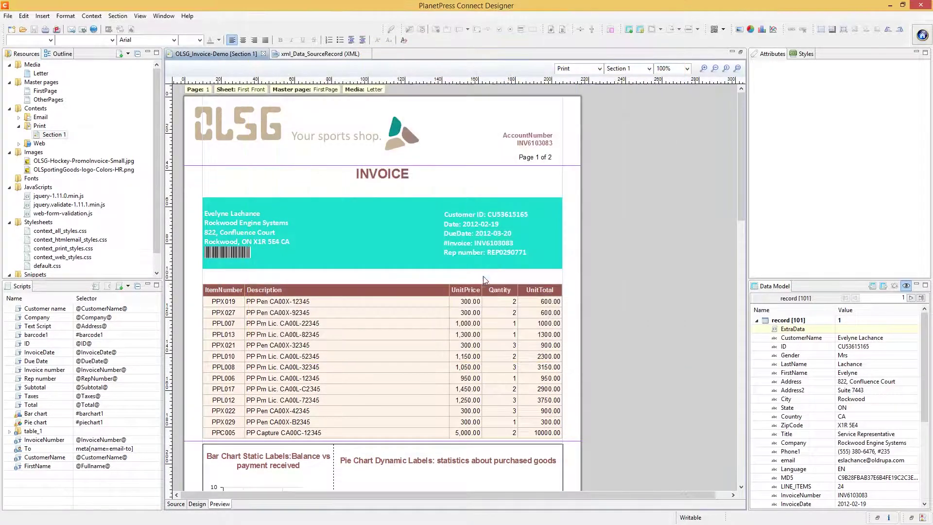